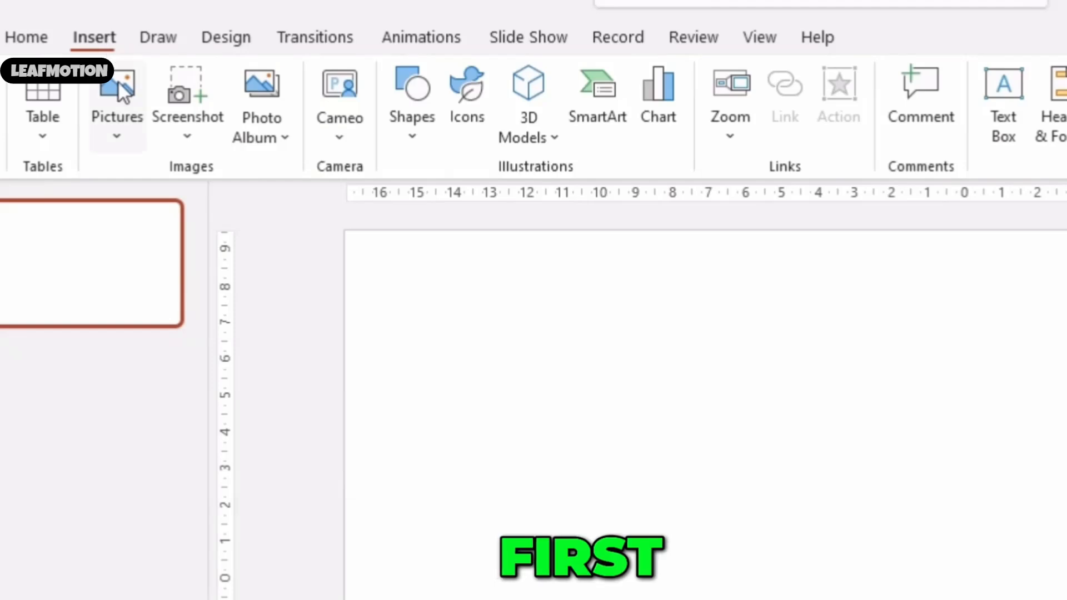
Insert the eight travel photos, from aircraft-9927406 to surfboard-7976219, from this device onto the slide
click(125, 135)
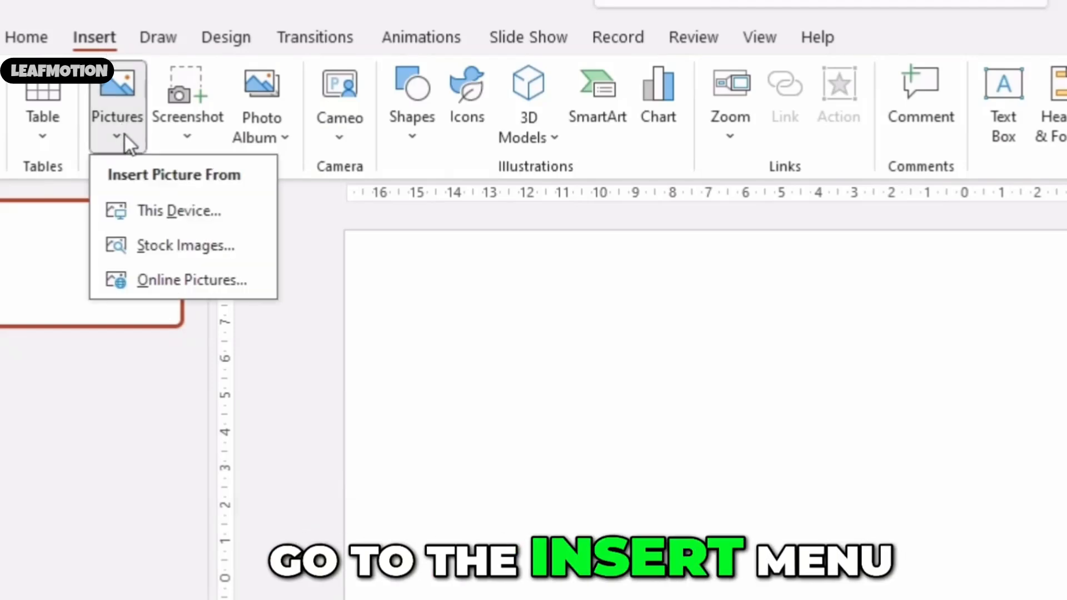
click(149, 211)
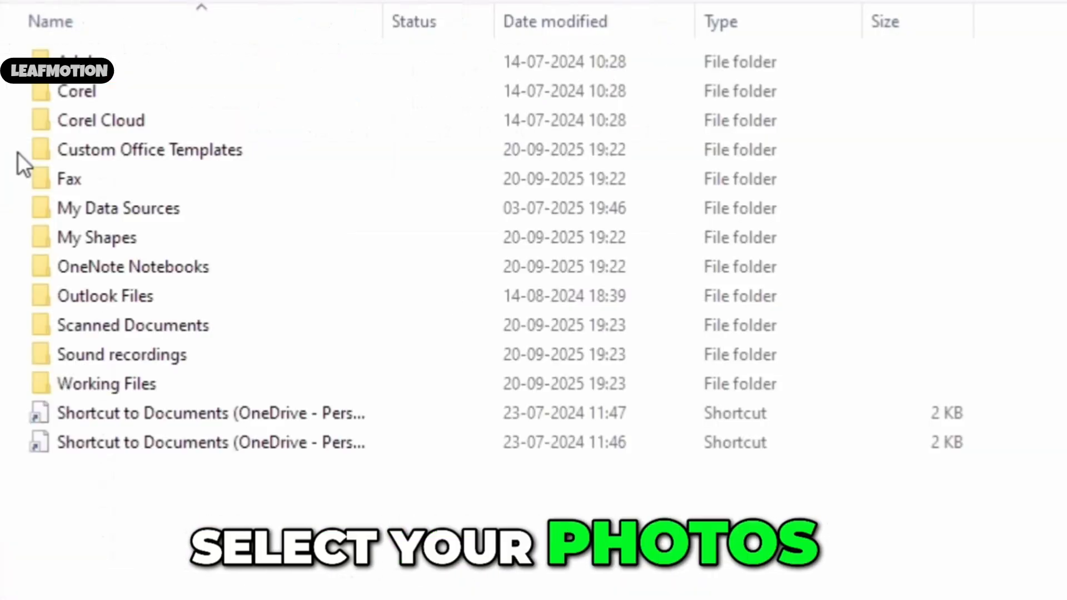
click(1, 297)
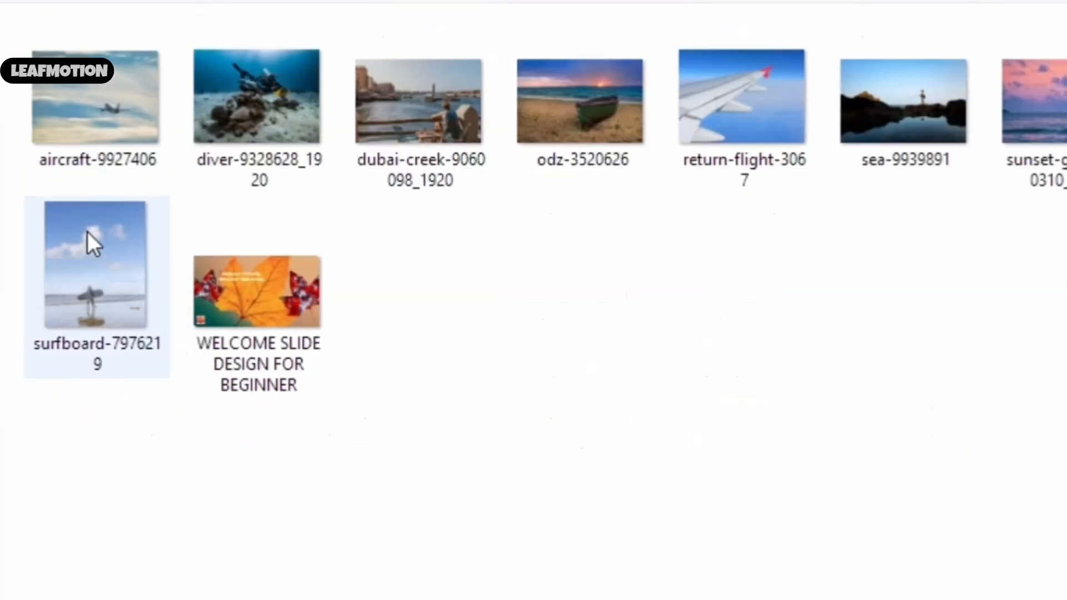
click(111, 145)
ctrl+click(262, 109)
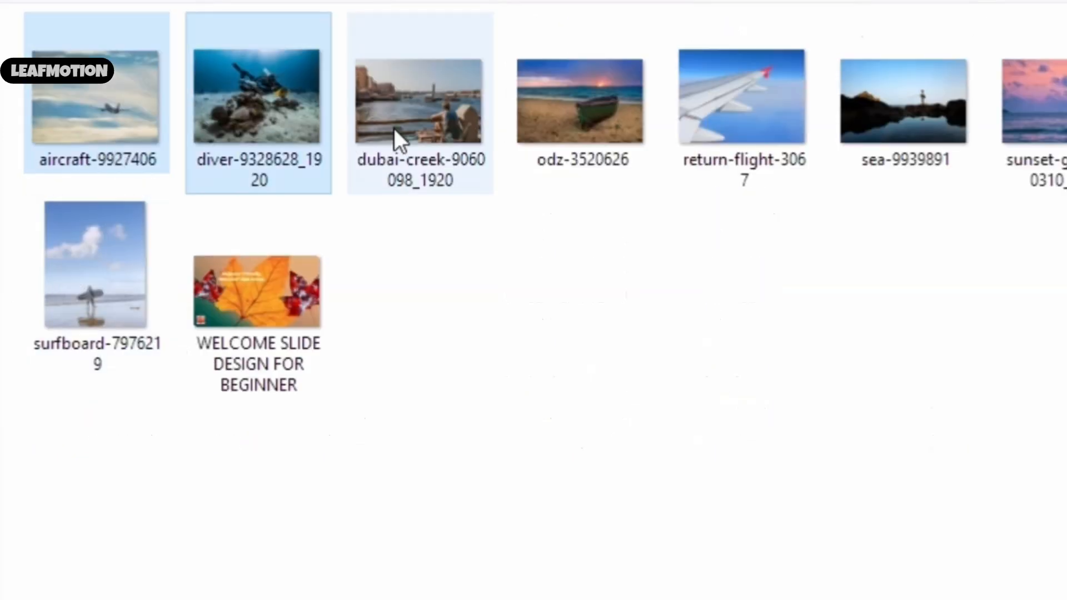
ctrl+click(395, 128)
ctrl+click(565, 117)
ctrl+click(742, 111)
ctrl+click(847, 120)
ctrl+click(1034, 112)
ctrl+click(95, 289)
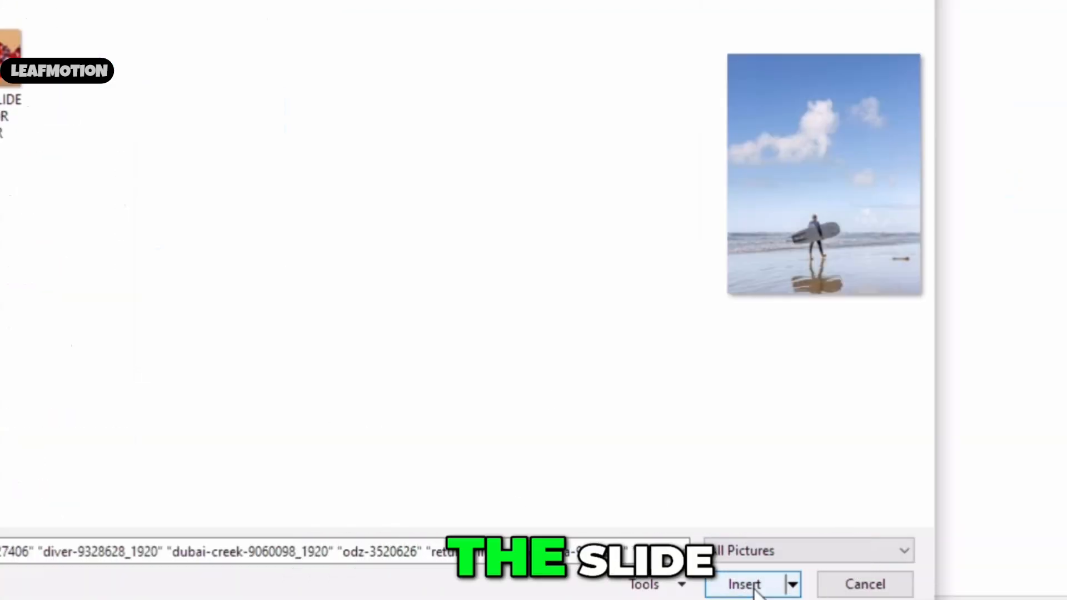
click(756, 584)
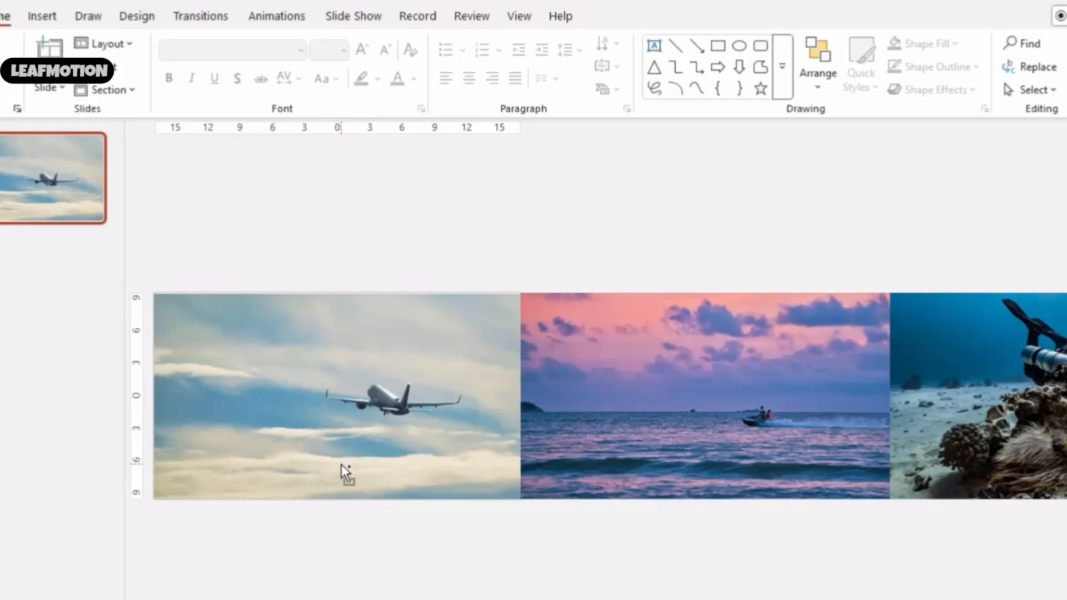
Select all the inserted pictures in the row and group them
scroll(341, 465, down, 5)
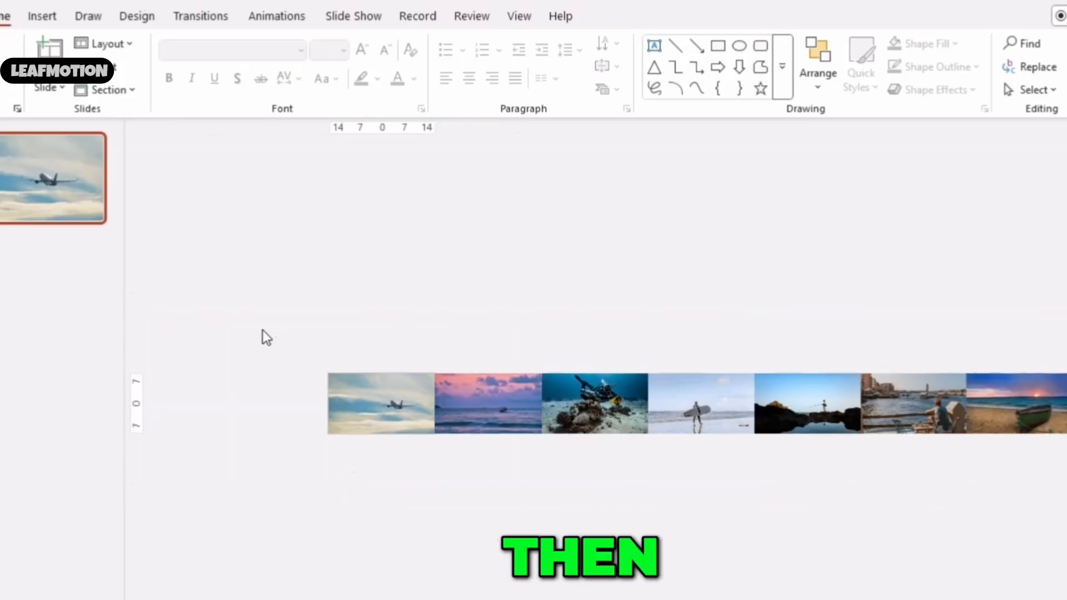
drag(261, 329, 1066, 526)
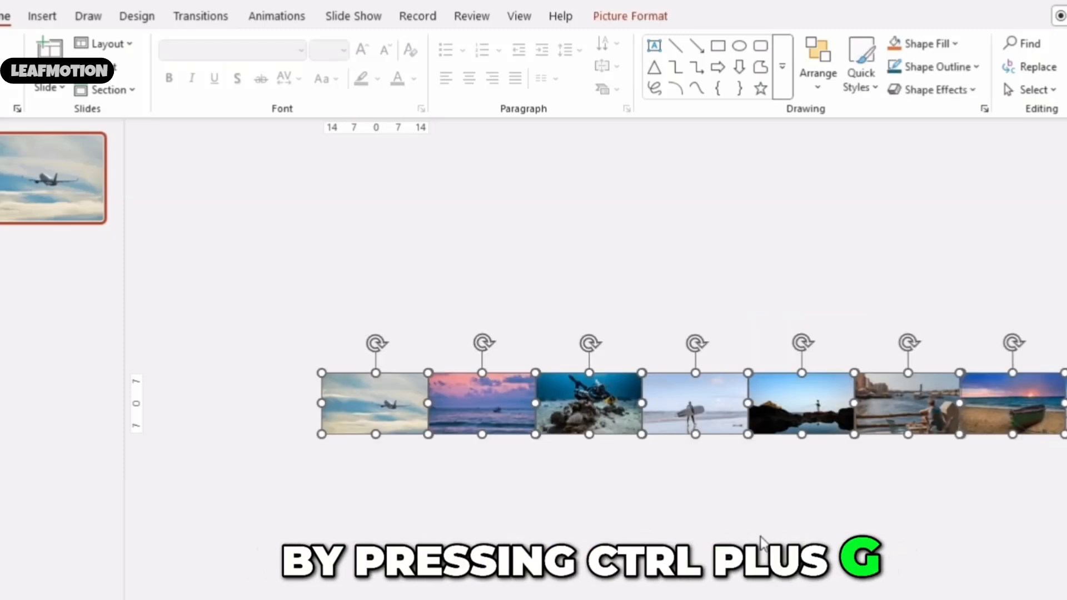
key(ctrl+g)
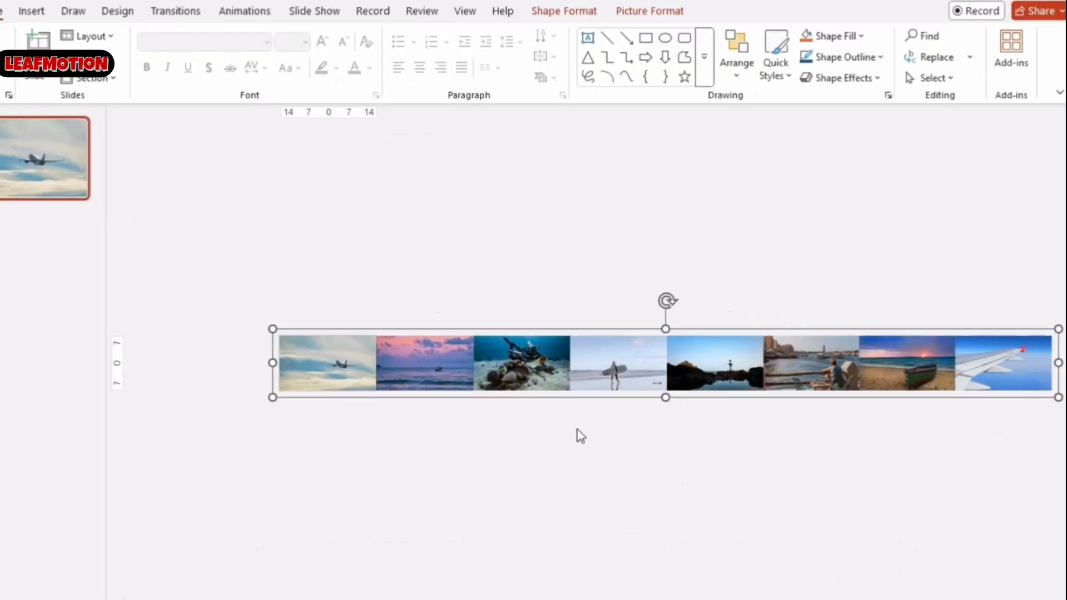
click(581, 437)
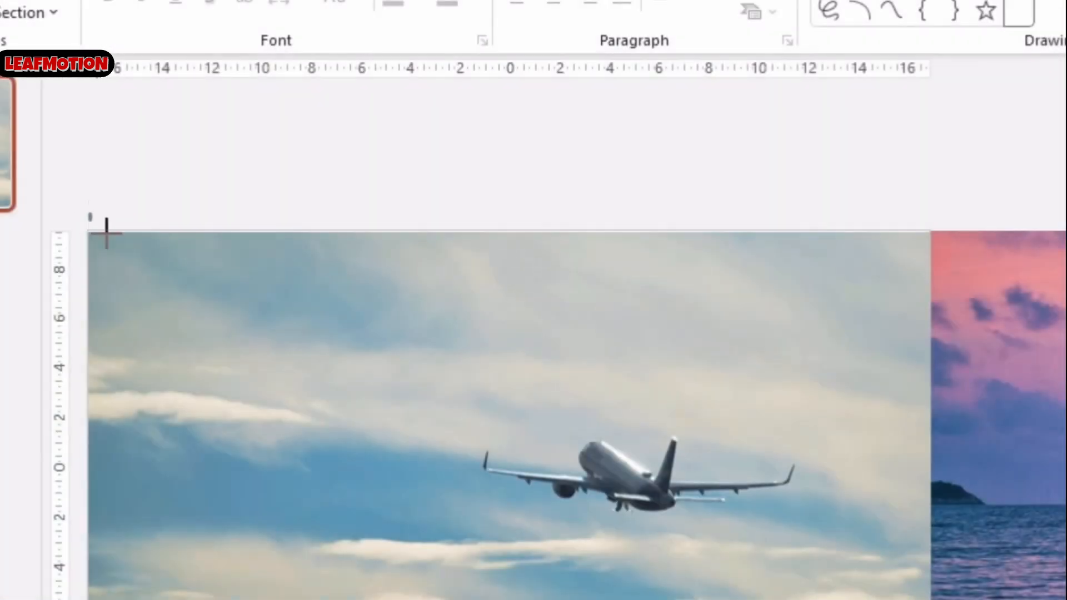
Draw a wide ellipse across the top of the first picture and move it up to the slide's top edge
mouse_move(105, 232)
mouse_down()
mouse_move(345, 305)
mouse_move(776, 324)
mouse_move(962, 302)
mouse_move(970, 358)
mouse_move(993, 376)
mouse_up()
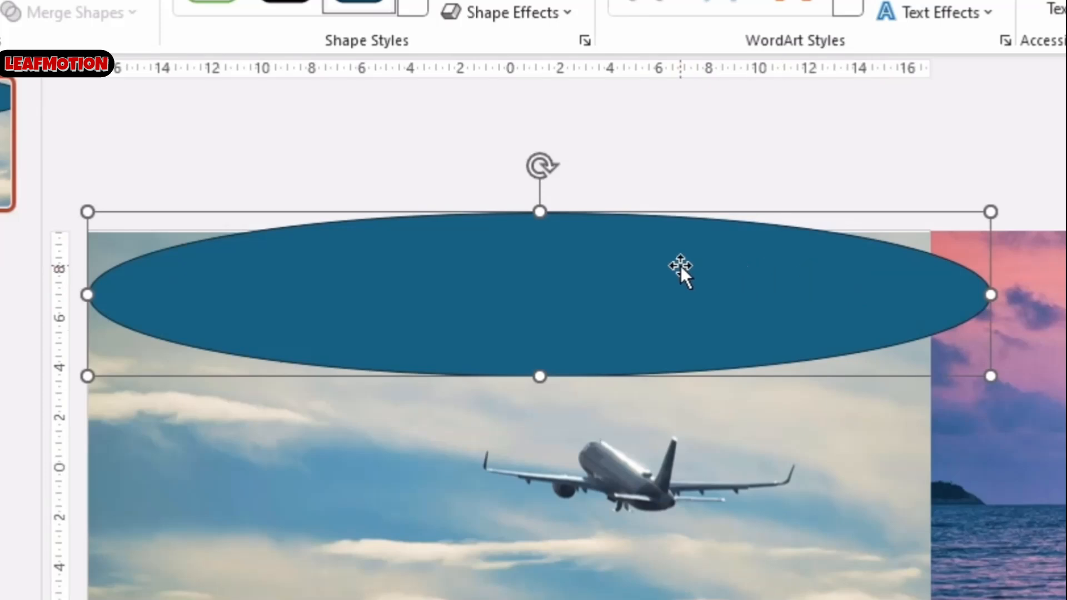
drag(679, 269, 652, 208)
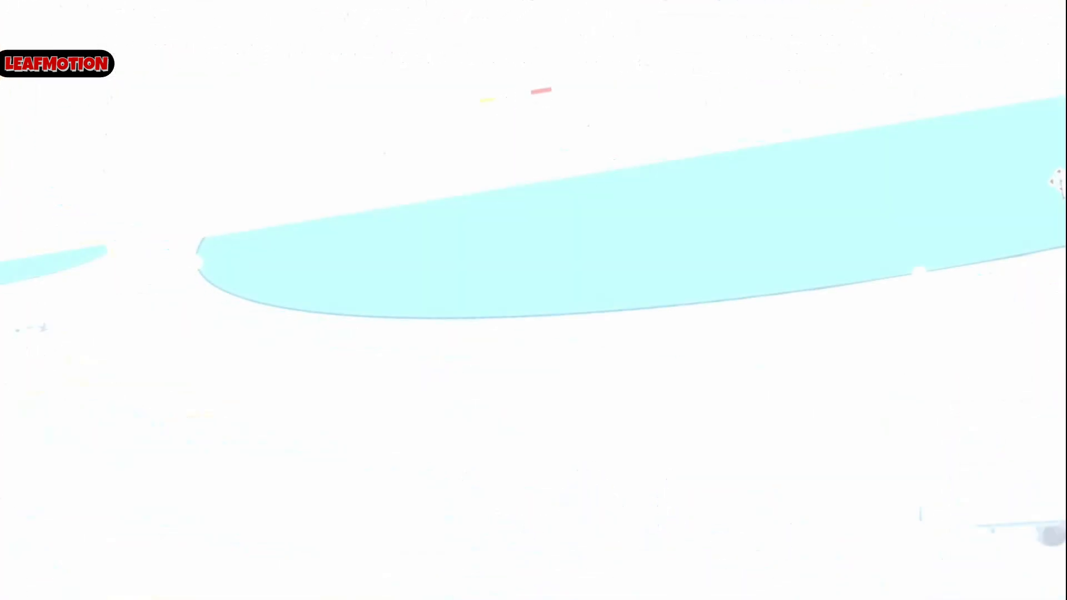
Fill the ellipse with white and remove its outline
click(882, 39)
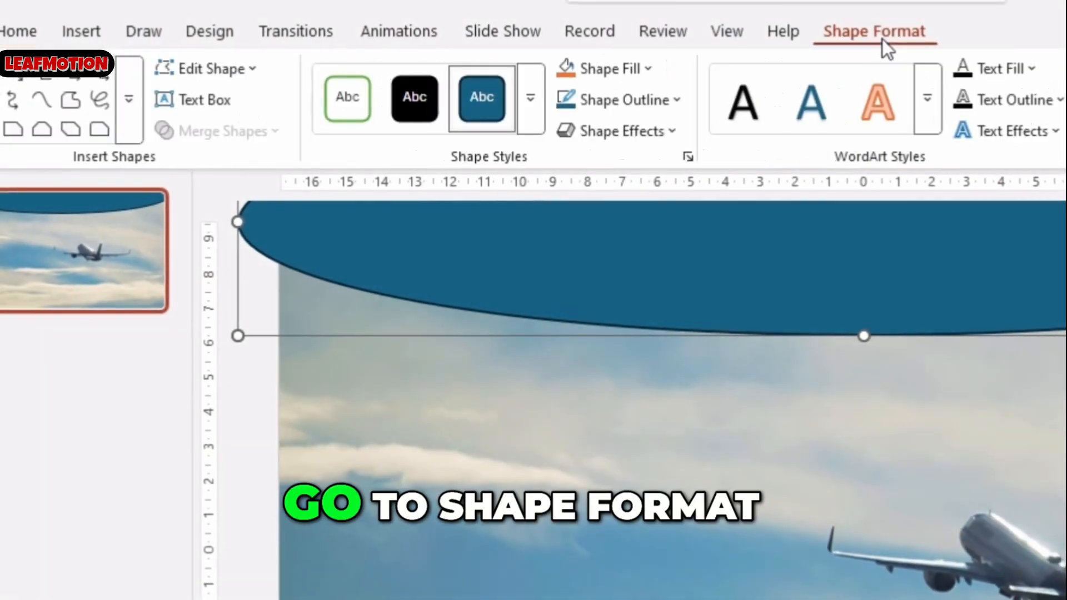
click(631, 82)
click(578, 200)
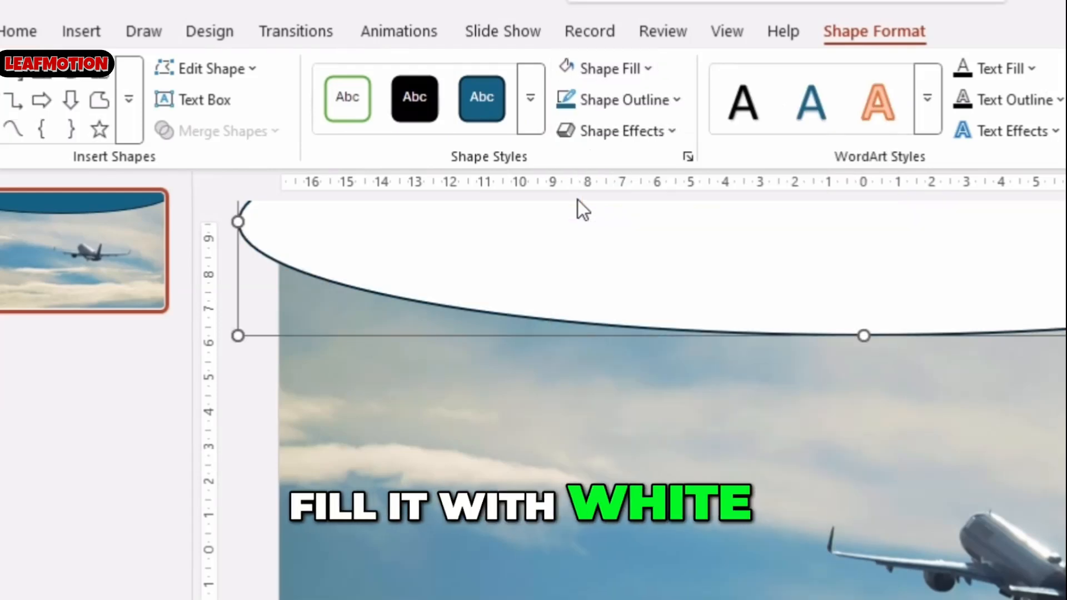
click(645, 103)
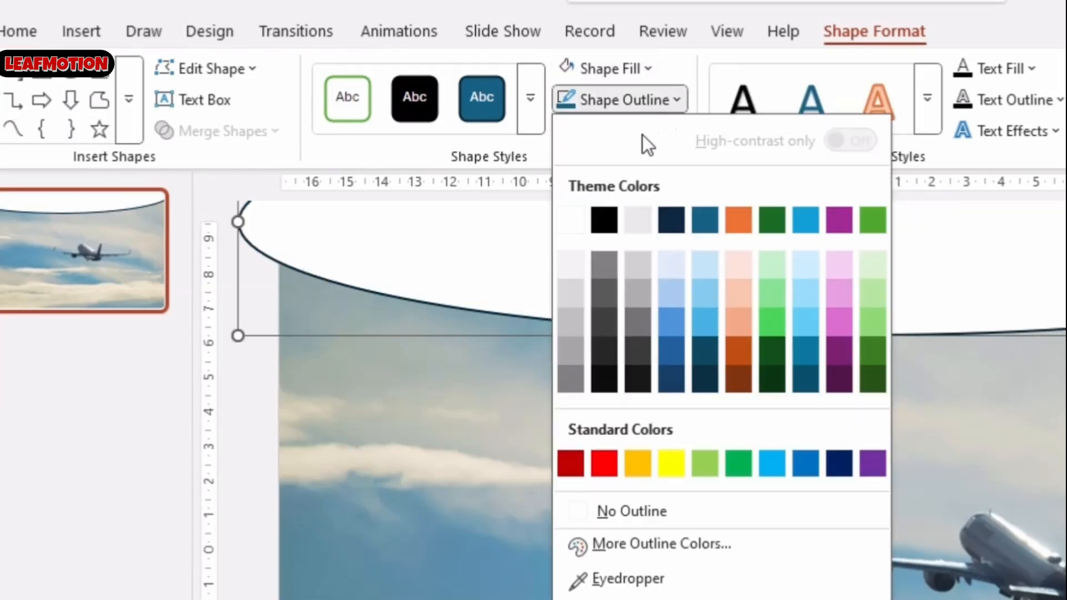
click(623, 515)
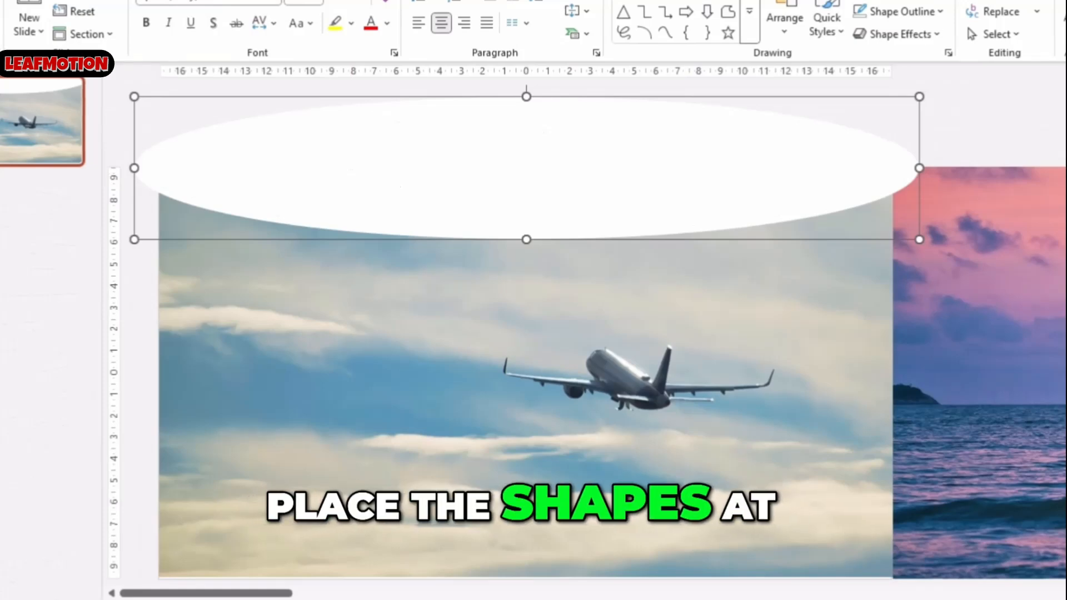
Paste a copy of the white ellipse and move it down to the bottom edge of the slide
key(ctrl+v)
drag(534, 178, 523, 562)
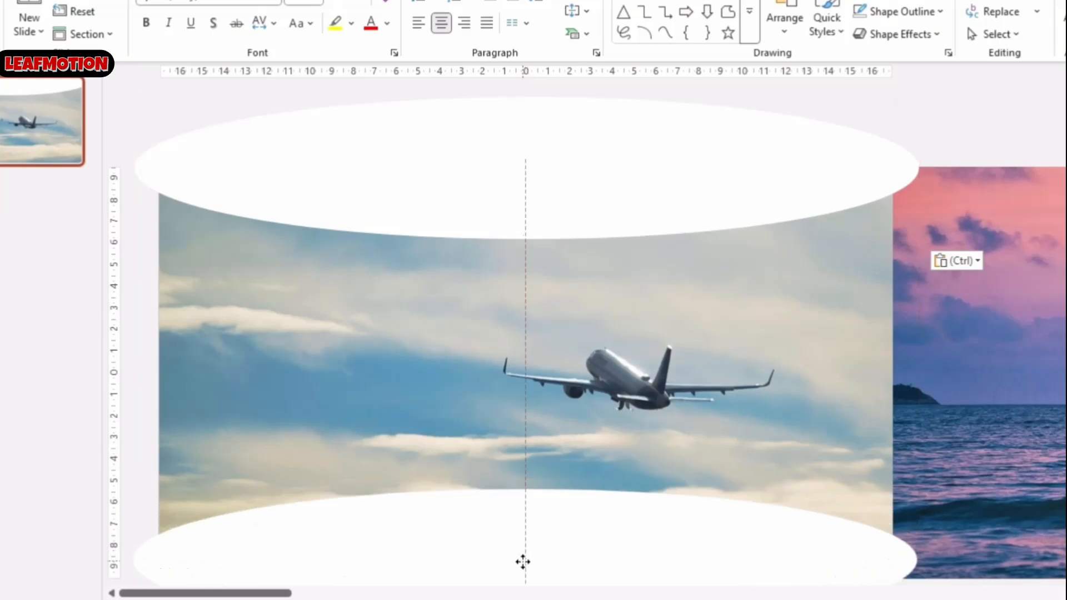
Paste another copy of the ellipse and place it slightly above the top ellipse
click(436, 145)
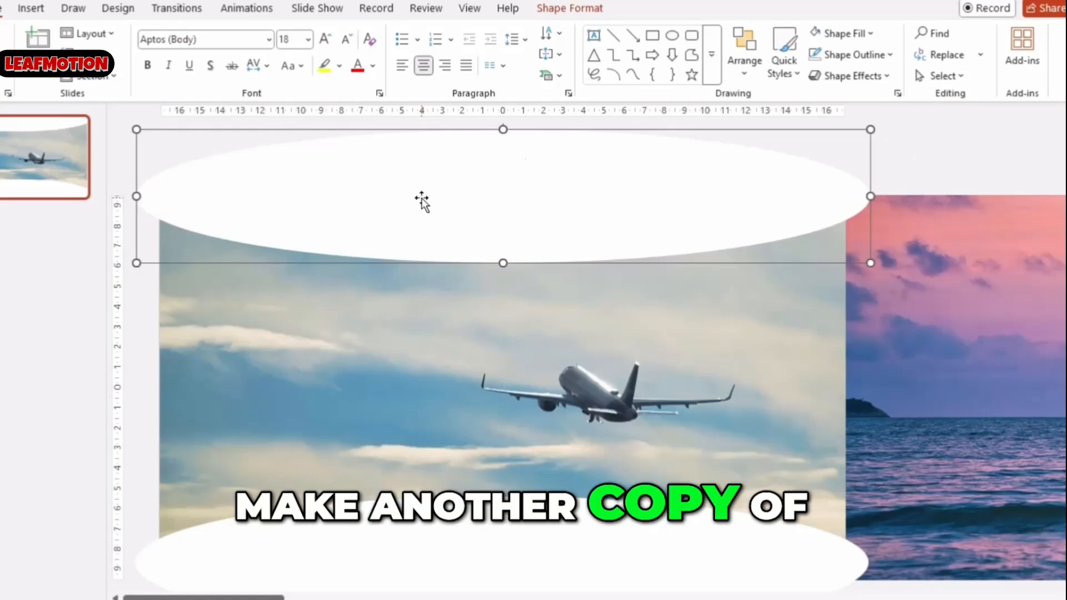
key(ctrl+v)
drag(436, 222, 424, 192)
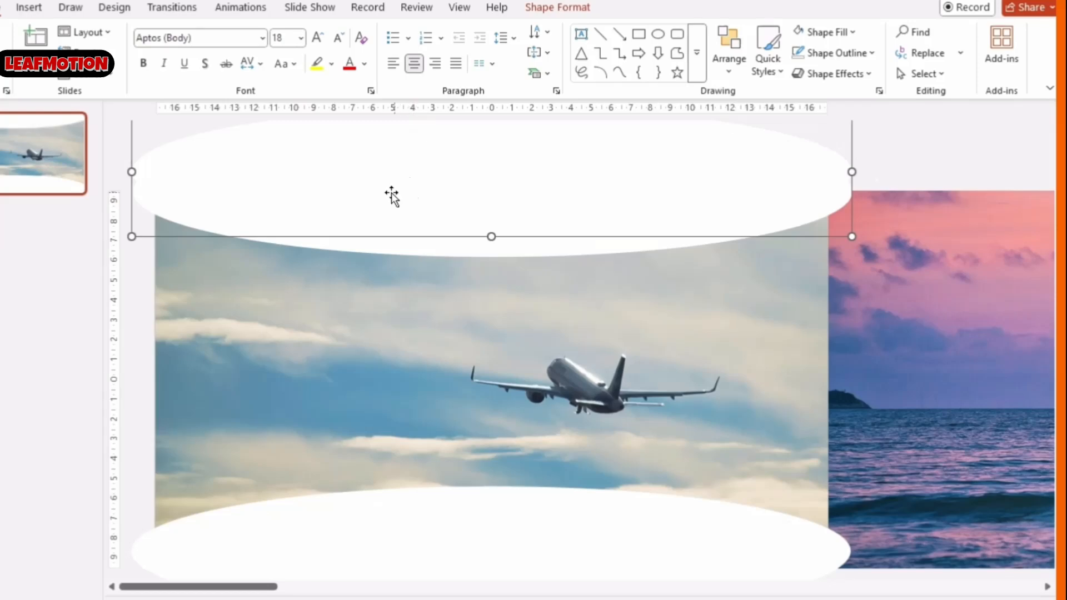
Select the top ellipses and apply a downward outer shadow preset in the Format Shape effects settings
ctrl+click(375, 247)
click(544, 10)
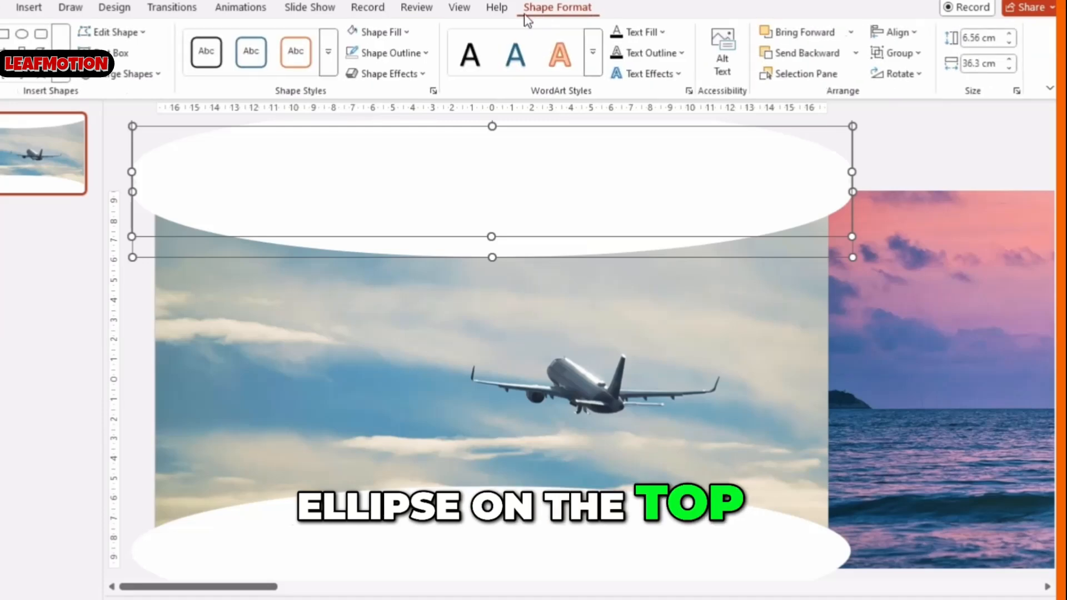
click(433, 91)
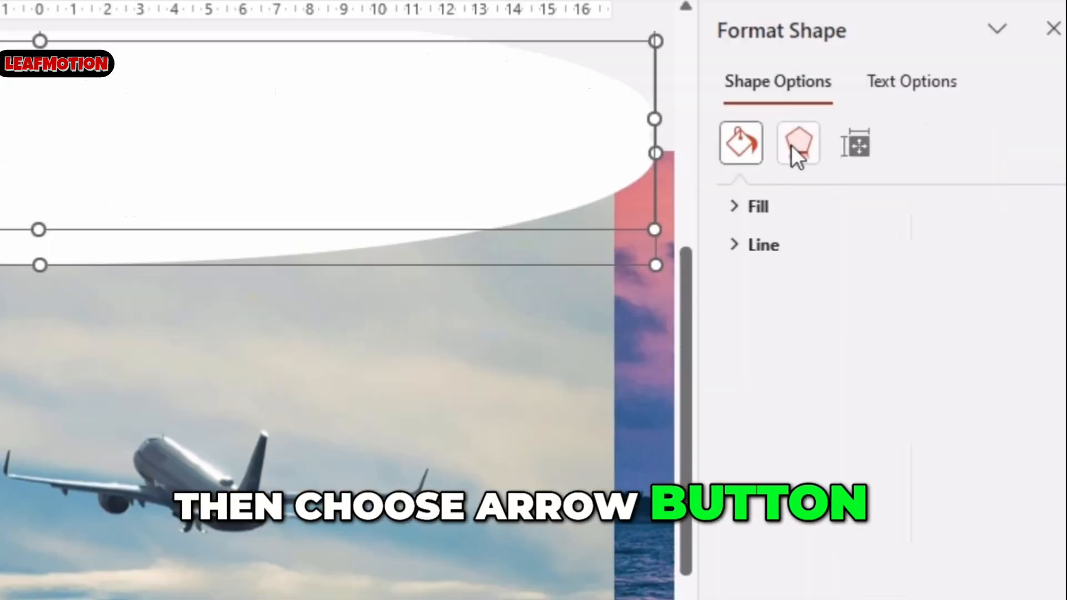
click(795, 145)
click(772, 207)
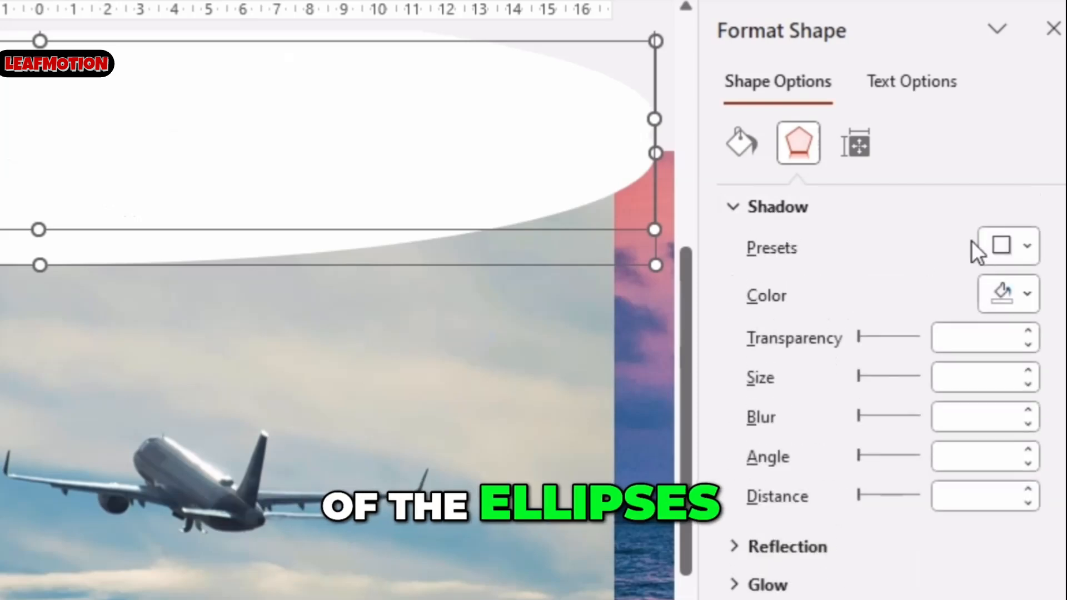
click(999, 250)
click(942, 475)
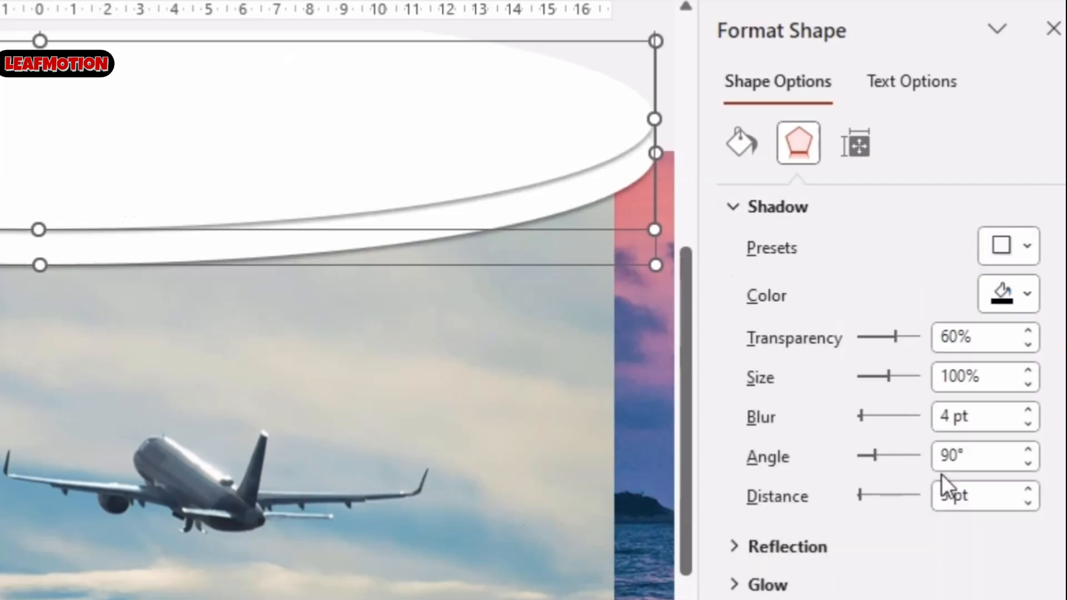
Lower the top ellipses' shadow transparency to 50%
click(1028, 346)
click(1028, 346)
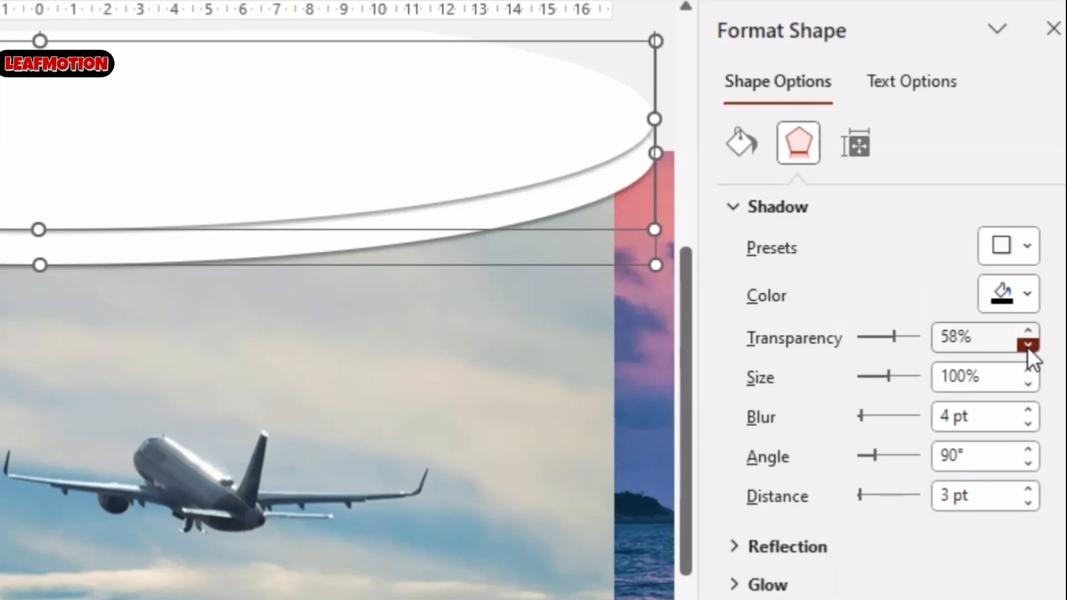
click(1027, 346)
click(1028, 346)
click(1027, 346)
click(1026, 346)
click(1027, 347)
click(1026, 347)
click(1026, 347)
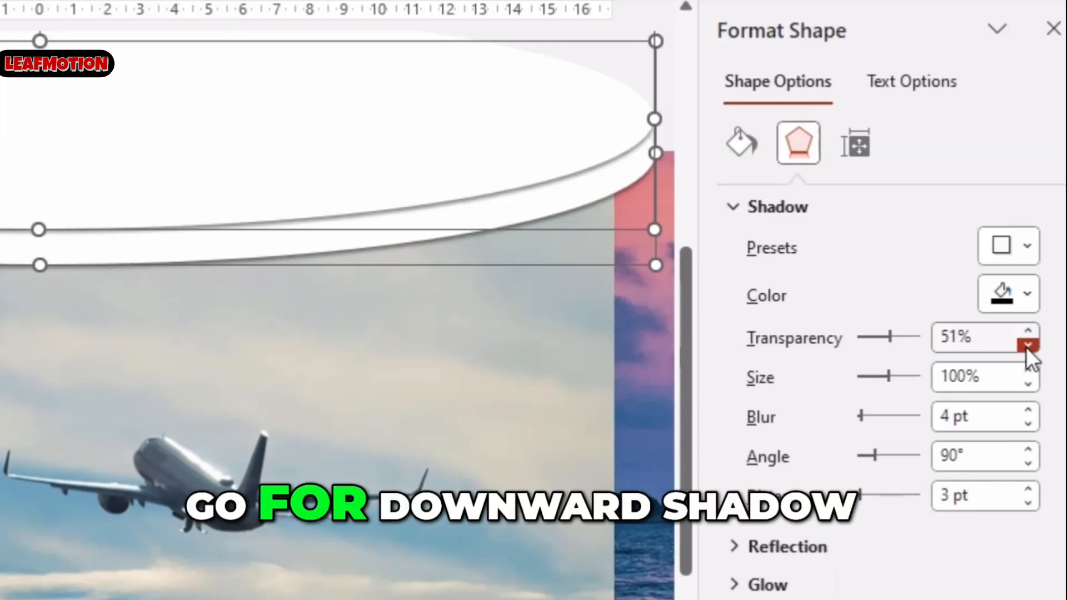
click(1026, 347)
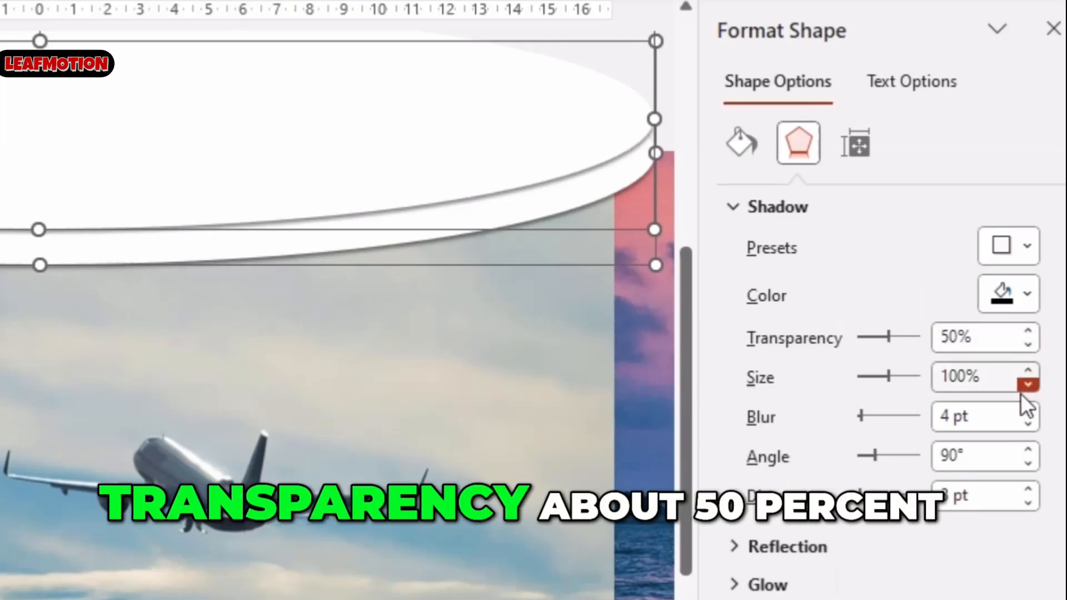
Set the top ellipses' shadow blur to 10 pt and distance to 4 pt
drag(980, 412, 894, 421)
text(10)
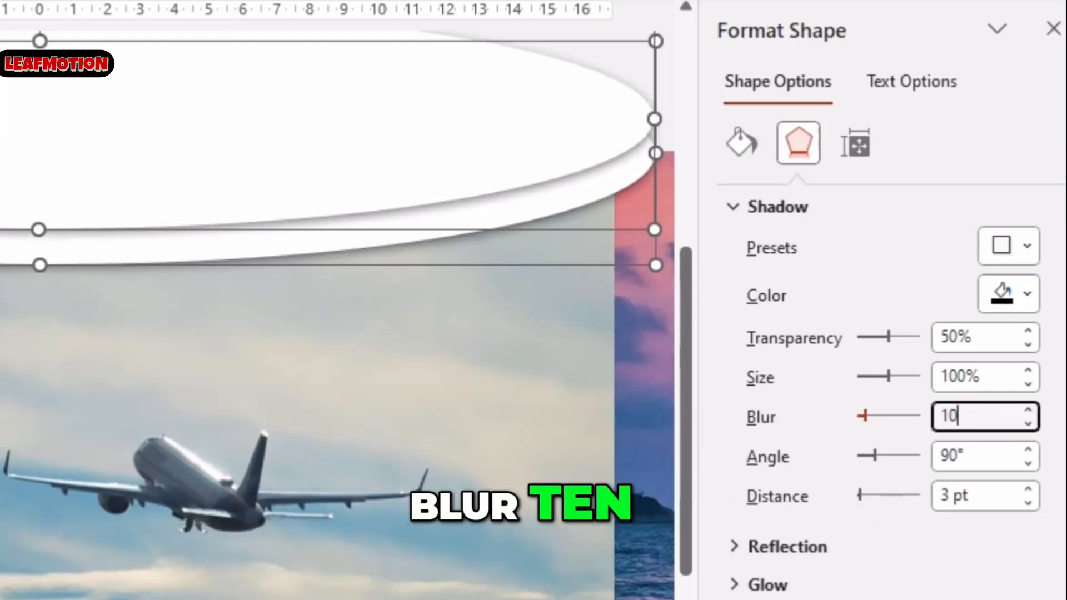
key(Return)
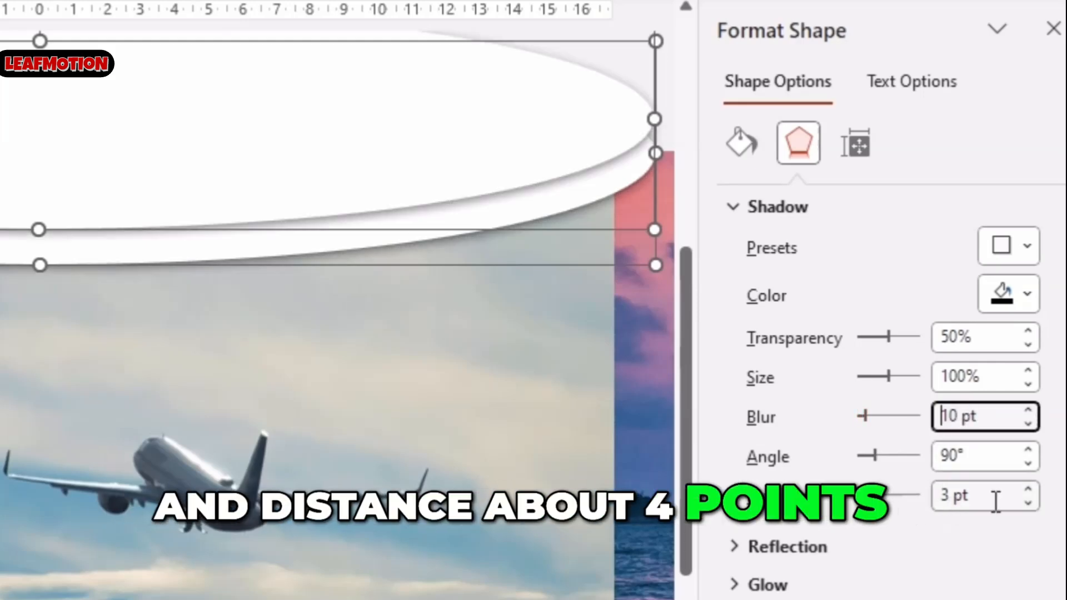
drag(980, 495, 938, 497)
text(4)
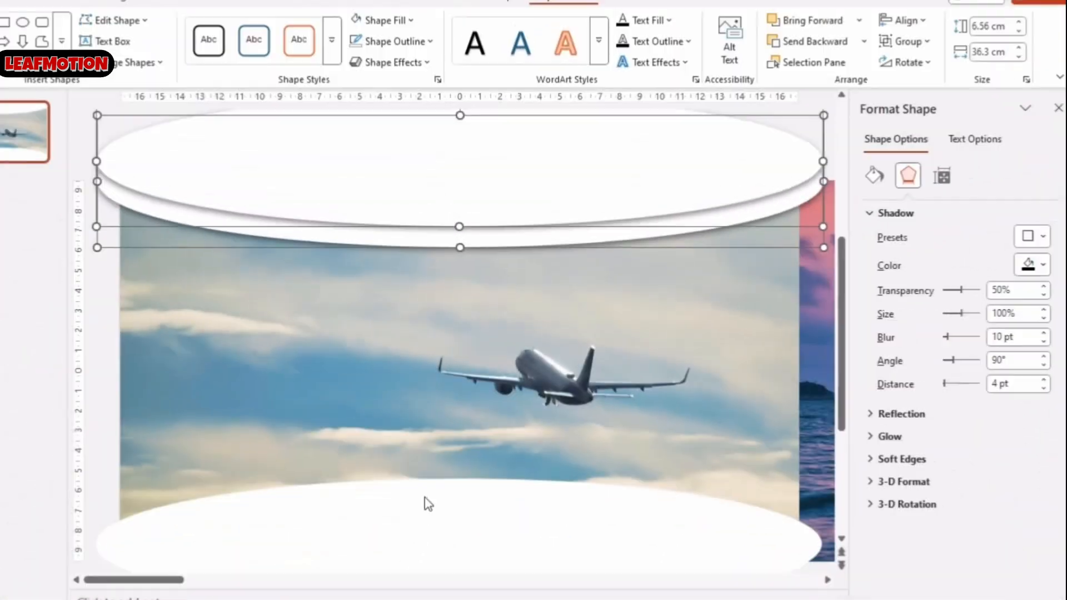
Select the bottom ellipse and apply an upward outer shadow preset
click(425, 501)
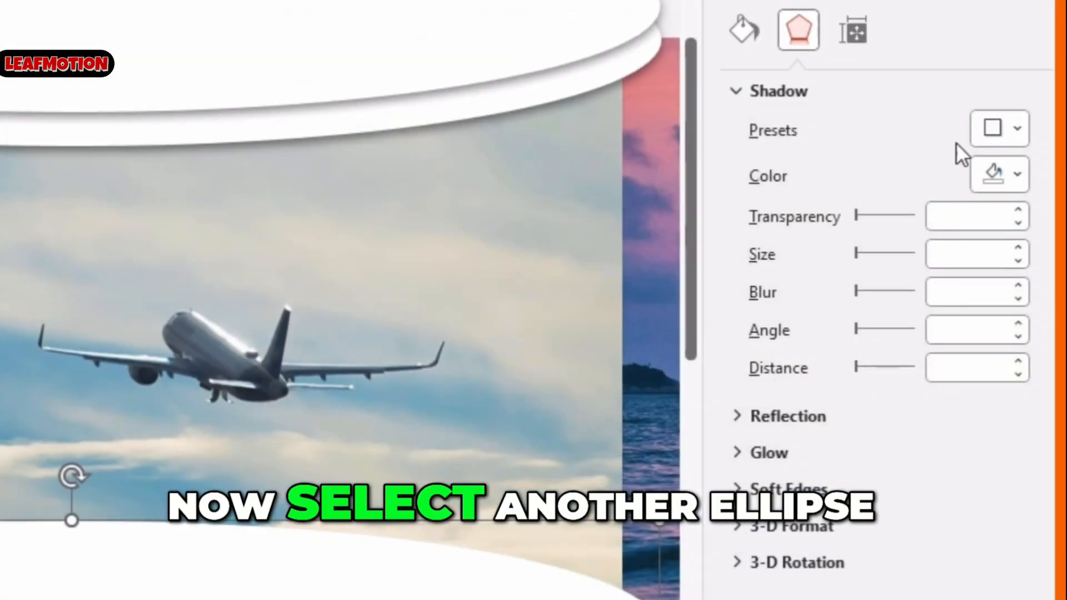
click(1027, 236)
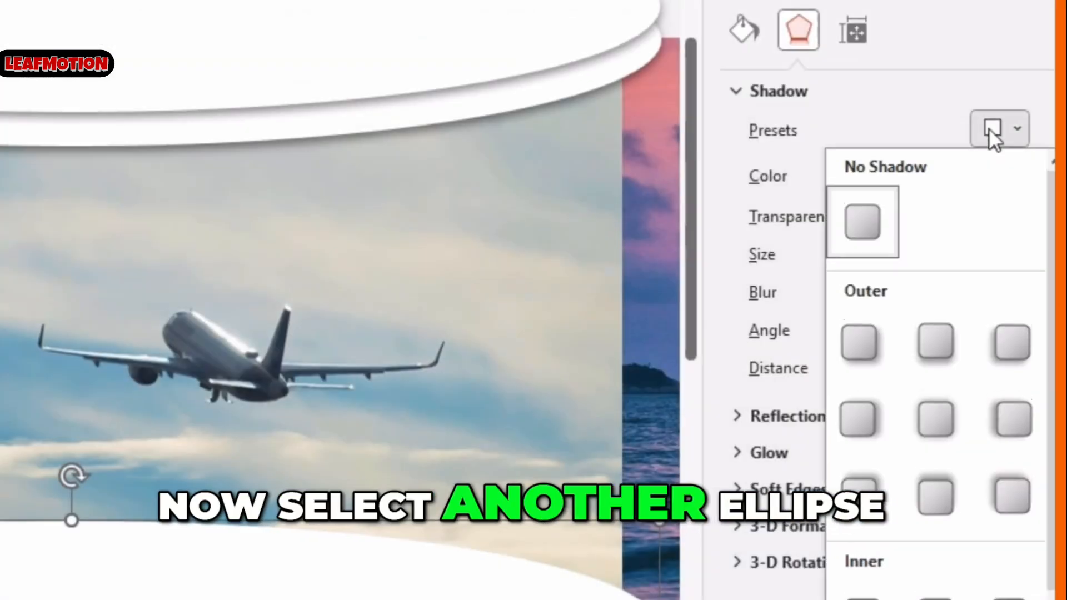
click(912, 492)
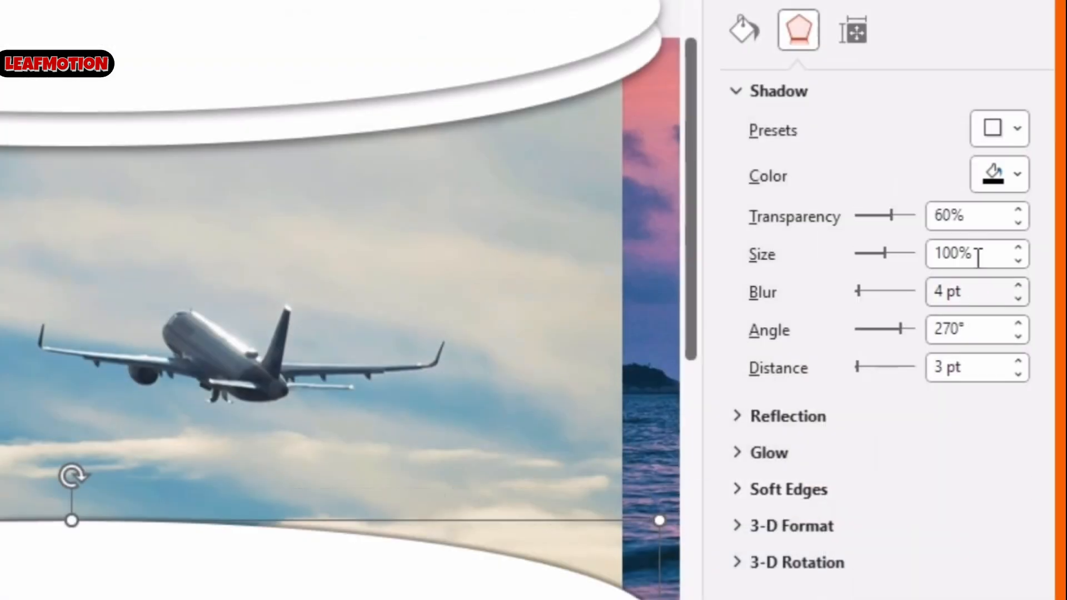
Set the bottom ellipse's shadow to 50% transparency, 10 pt blur and 4 pt distance
click(994, 225)
text(50)
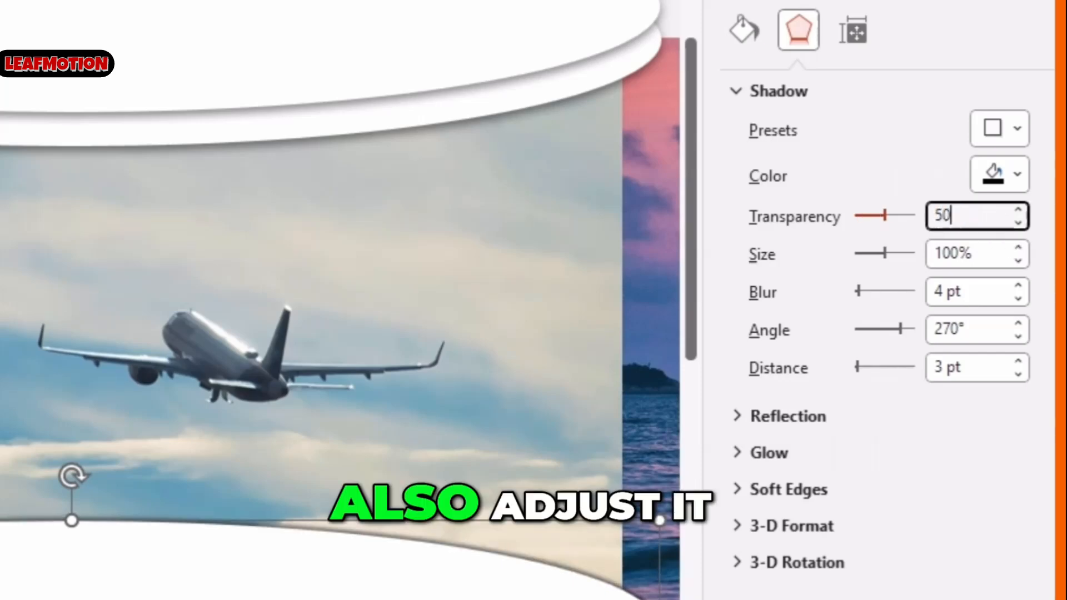
key(Return)
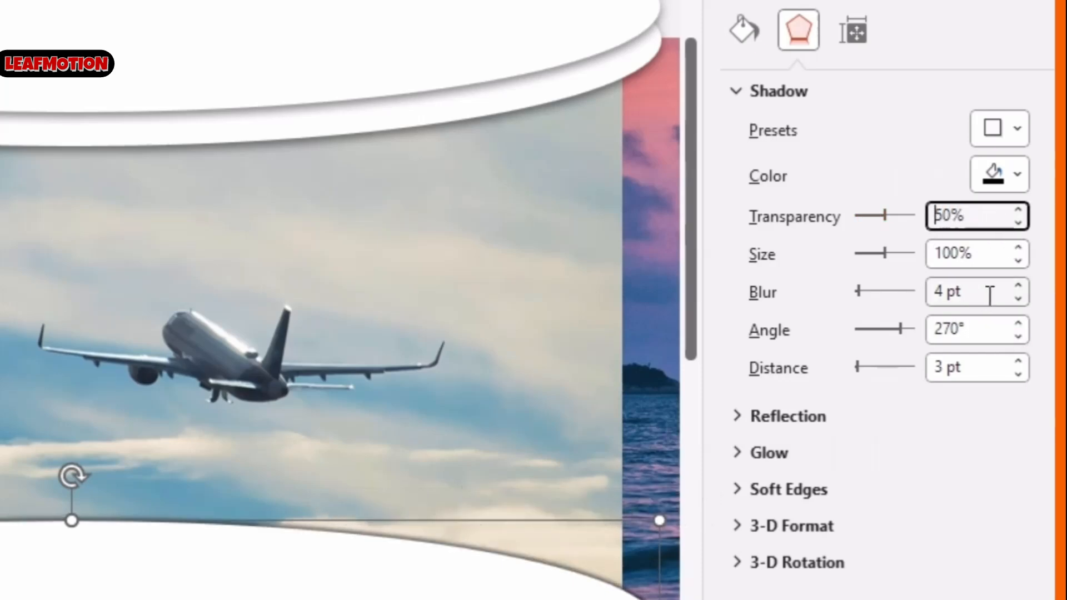
click(1019, 287)
click(1018, 287)
click(1018, 287)
click(1019, 287)
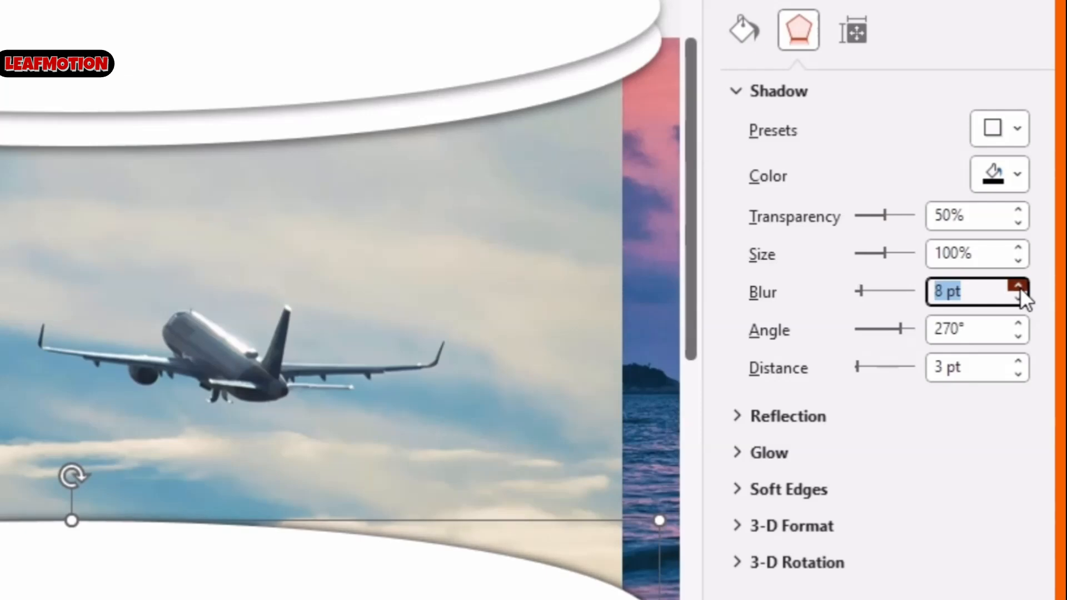
click(1019, 287)
click(1019, 287)
click(964, 367)
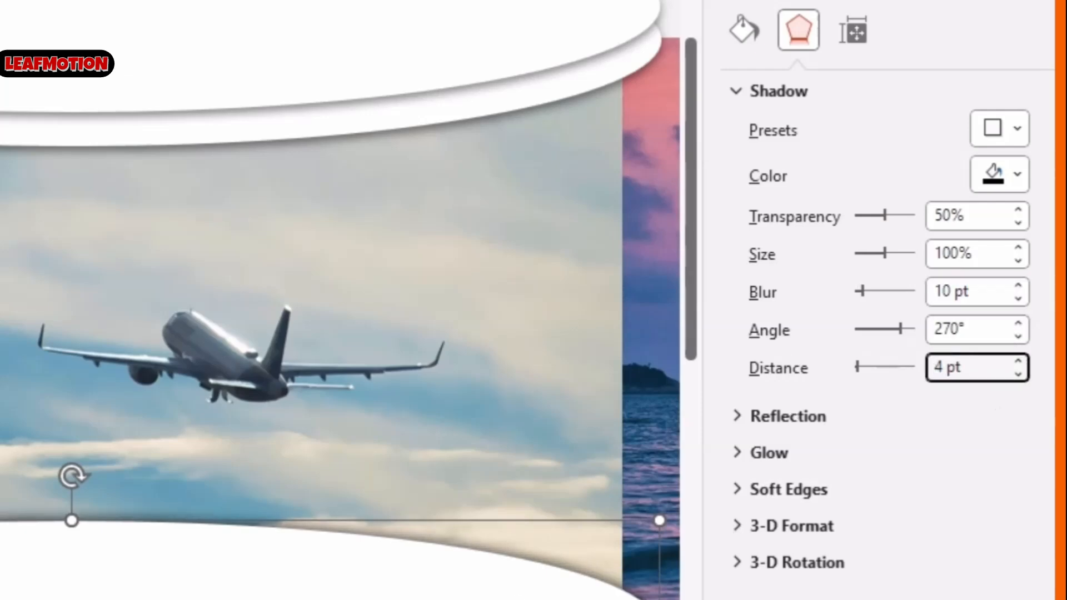
Set the bottom ellipse's fill transparency to 50%
click(743, 34)
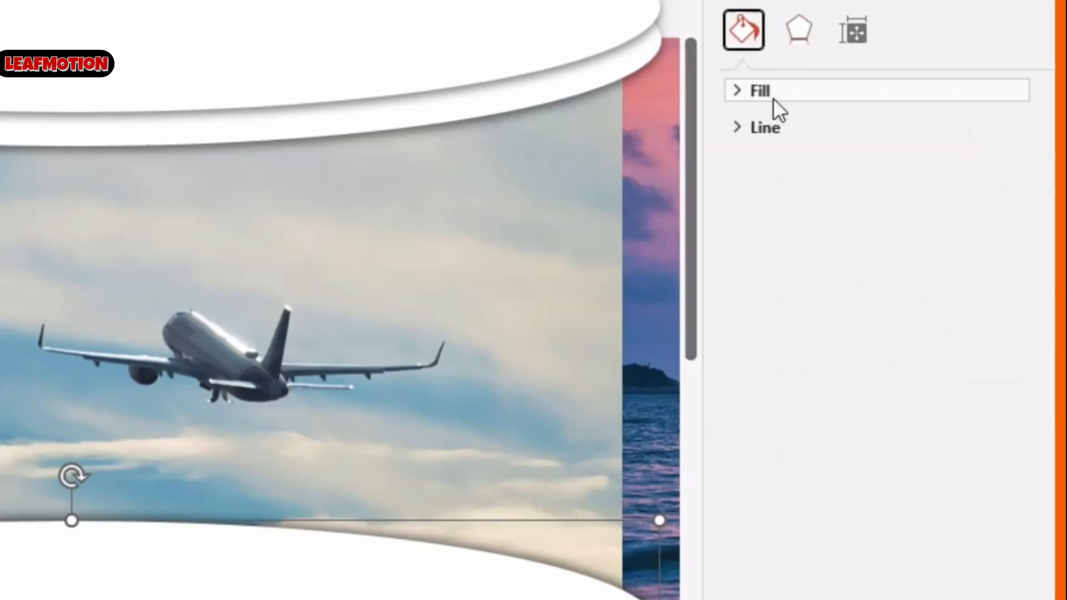
click(773, 92)
drag(975, 362, 852, 360)
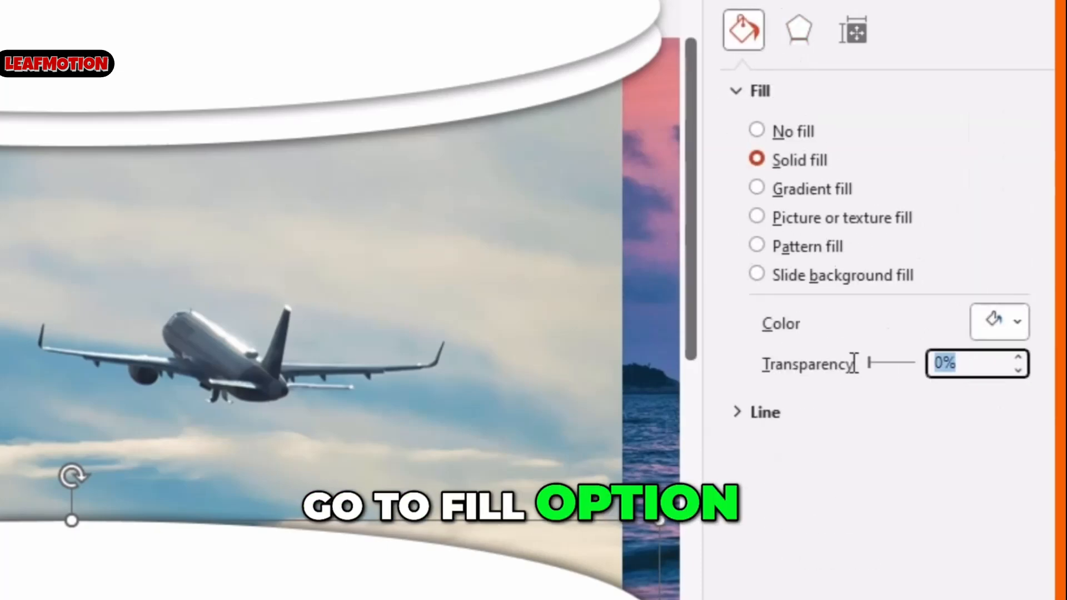
text(50)
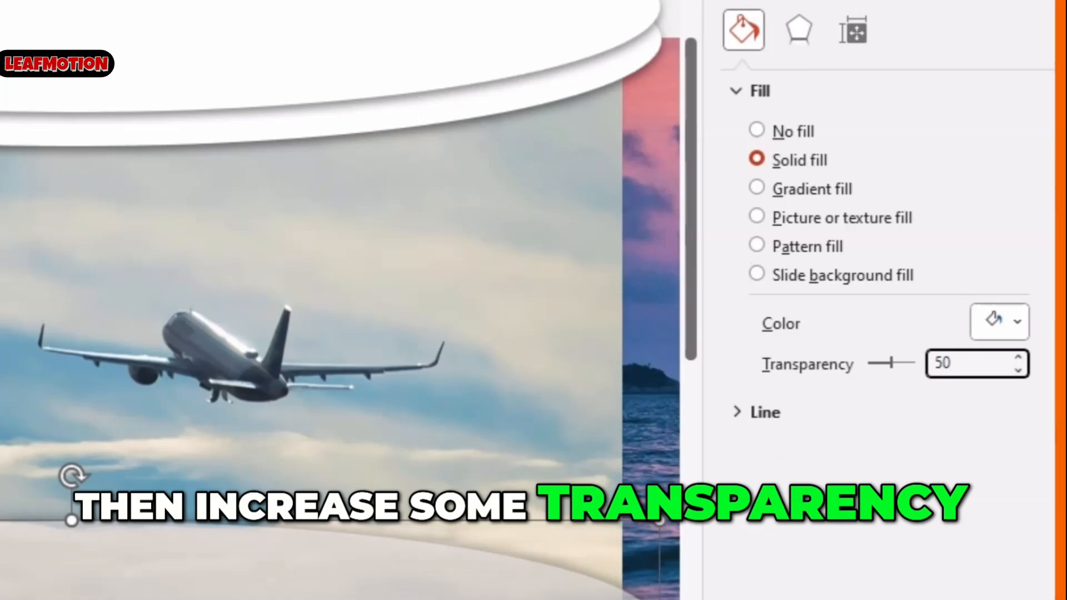
key(Return)
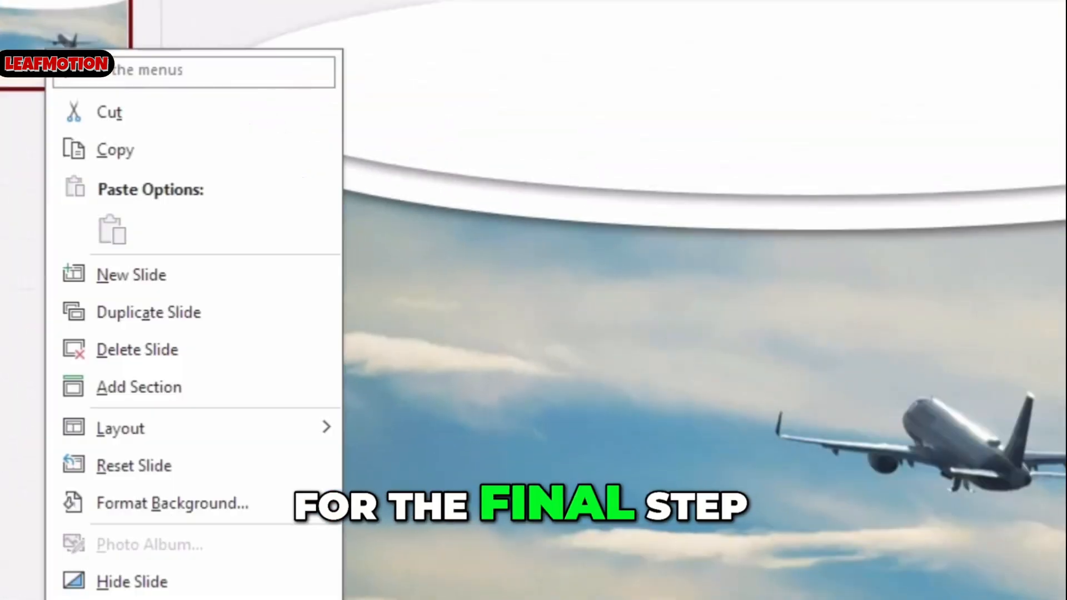
Duplicate the slide and shift the photo strip left on the copy so the next photo sits in the frame
click(115, 309)
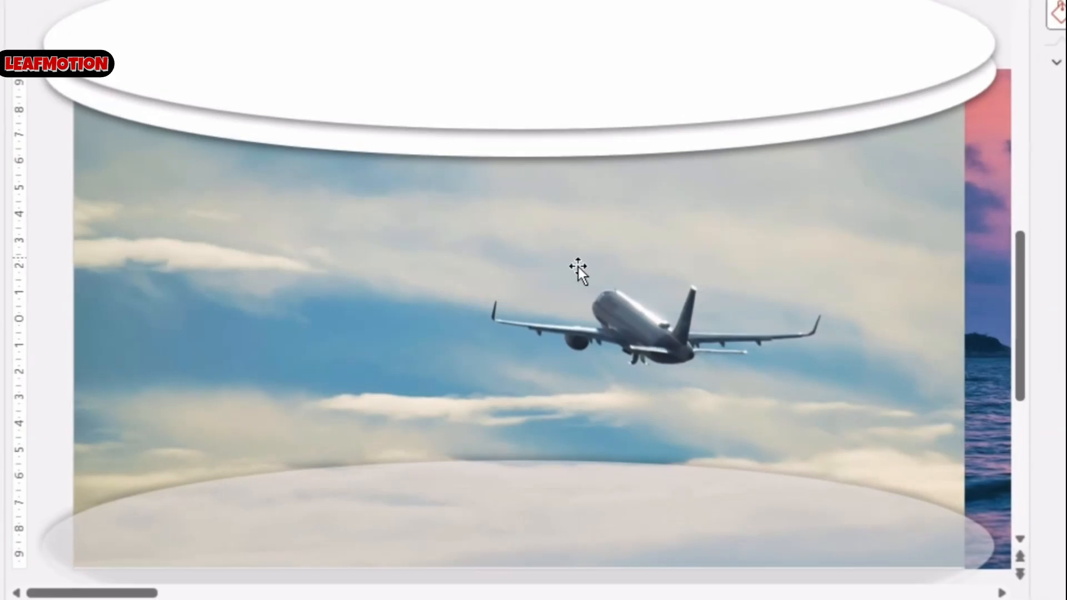
drag(648, 269, 83, 259)
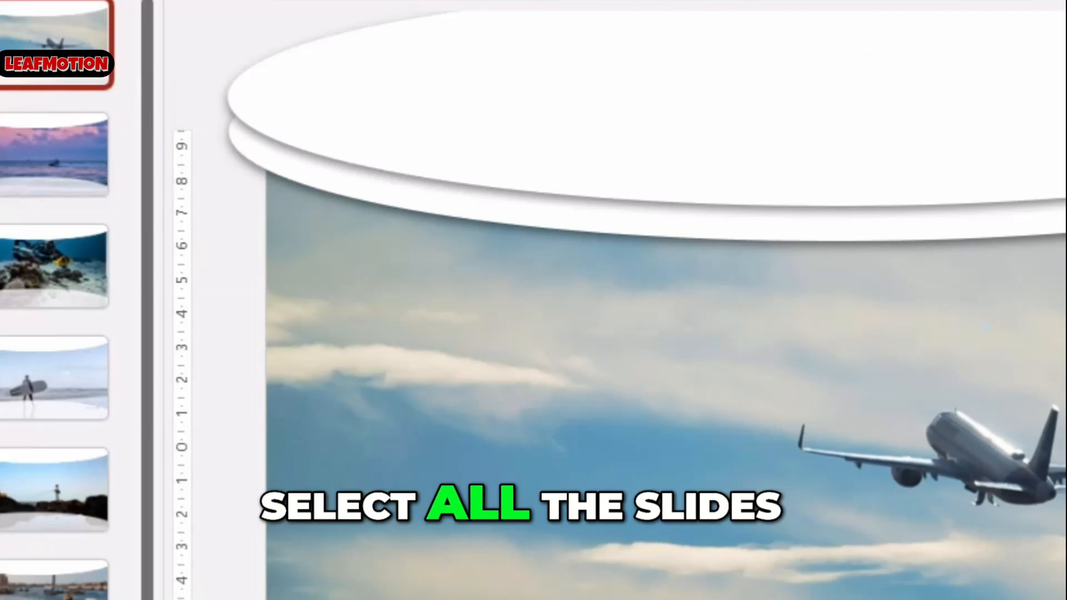
Select all slides, apply the Morph transition, and set them to advance automatically after 00:02.00
key(ctrl+a)
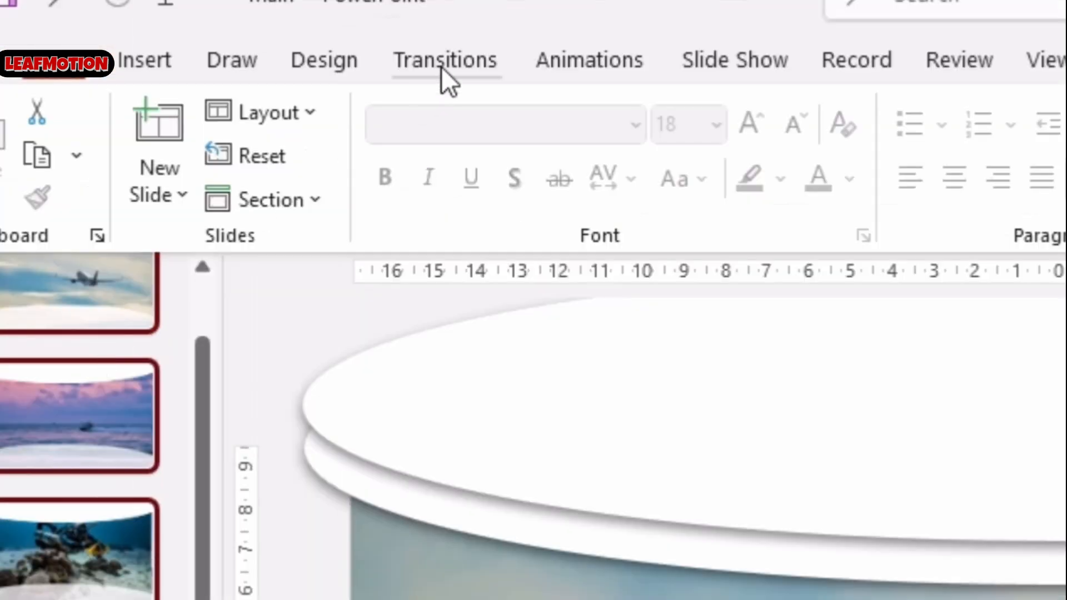
click(441, 62)
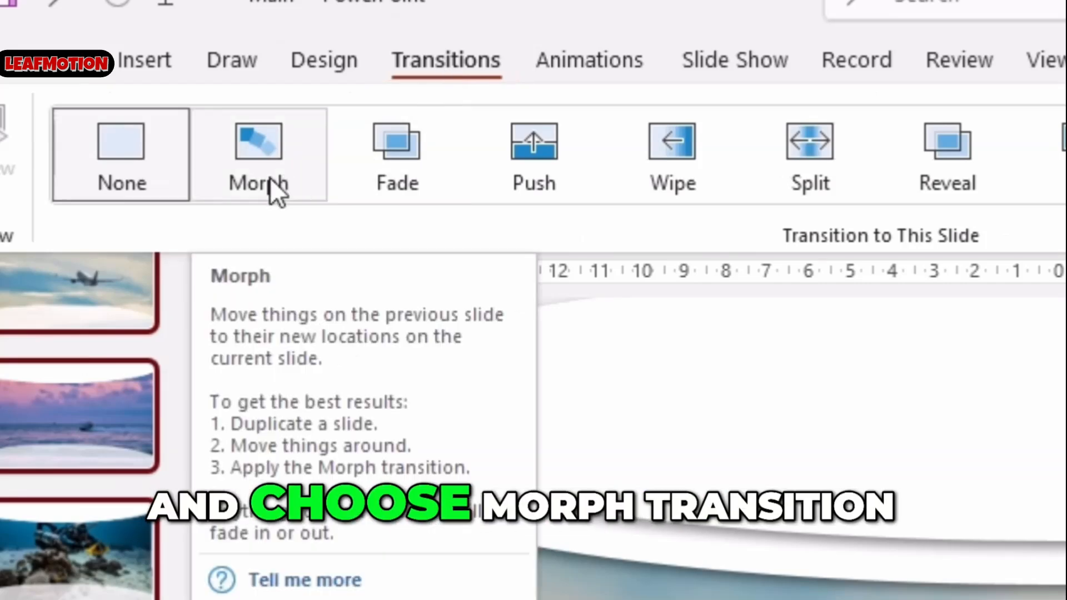
click(269, 179)
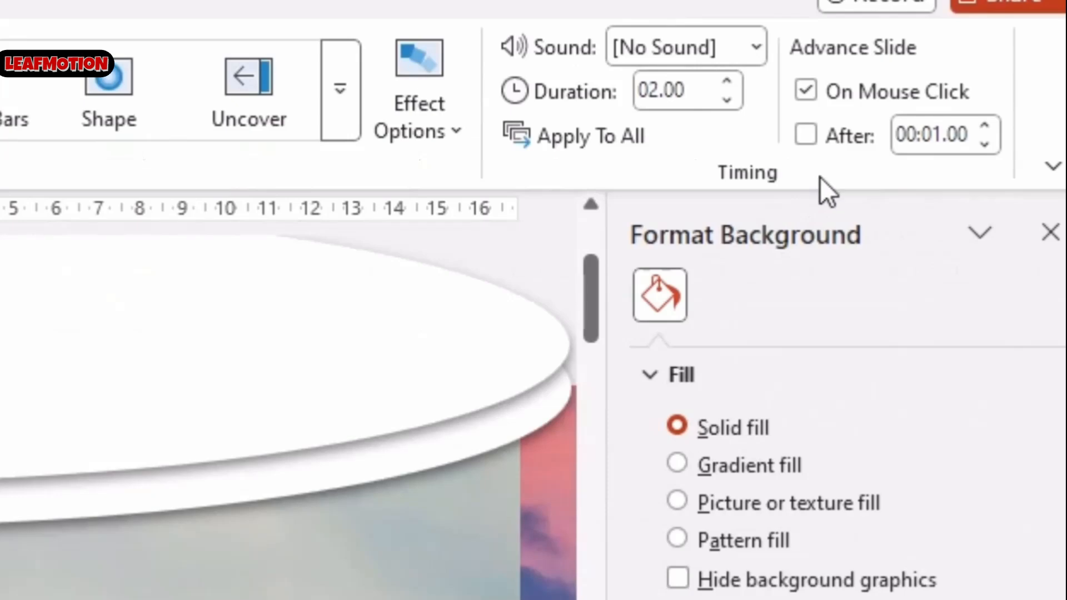
click(828, 142)
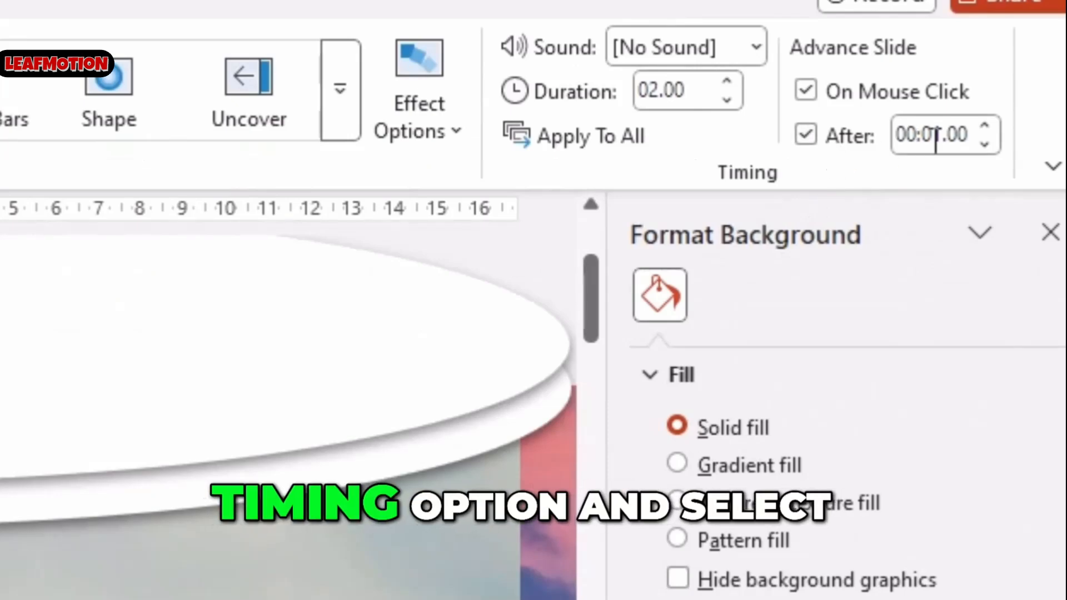
click(986, 129)
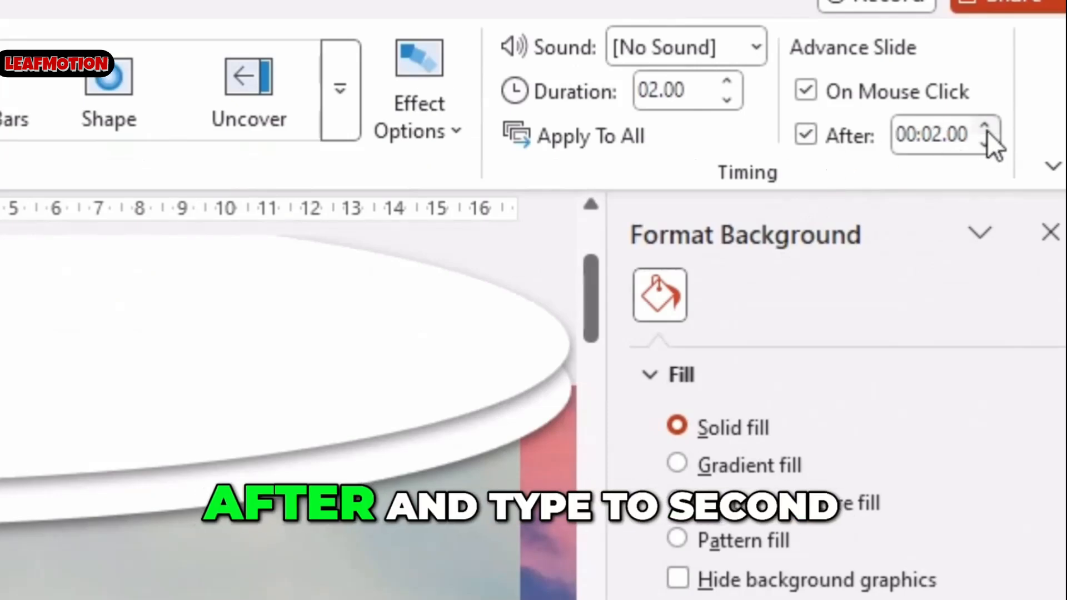